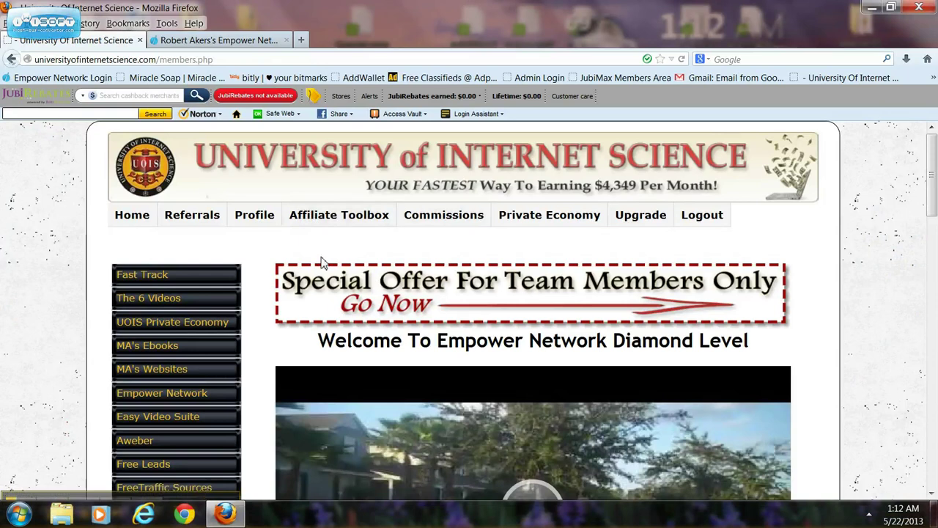
Scroll down to the campus button grid and open the Blog Copy Cats page
scroll(323, 262, down, 1)
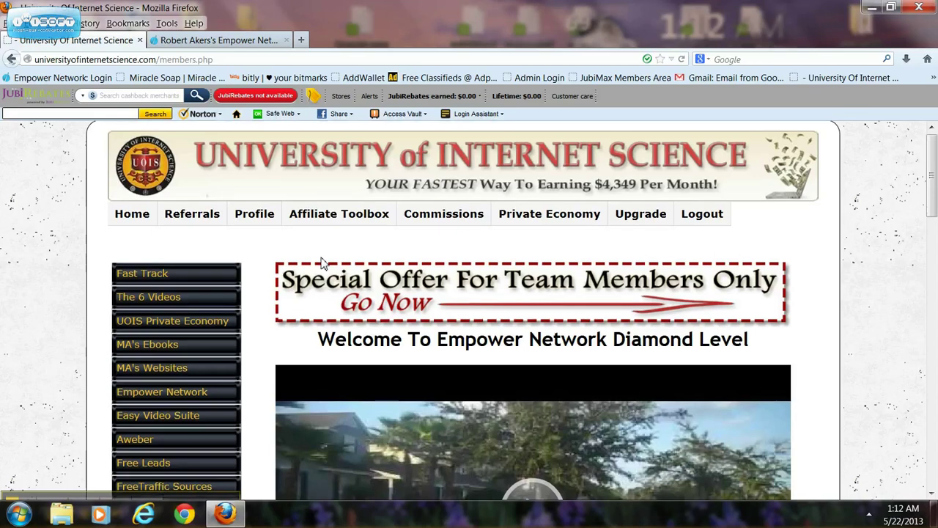
scroll(322, 262, down, 3)
scroll(323, 263, down, 2)
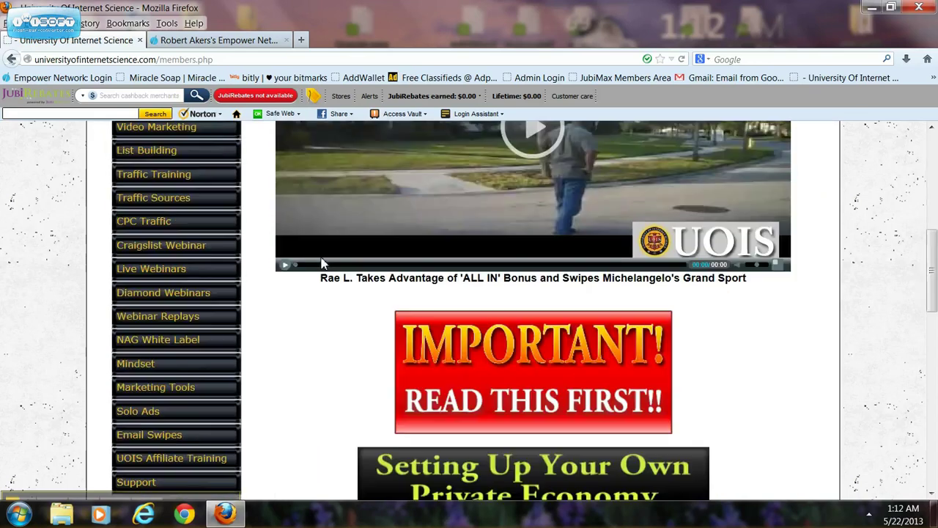
scroll(322, 262, down, 3)
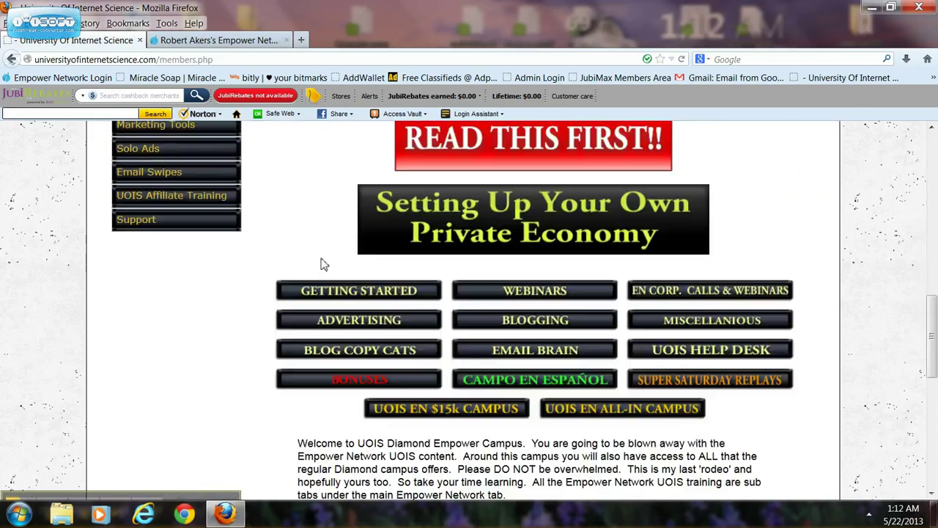
click(373, 351)
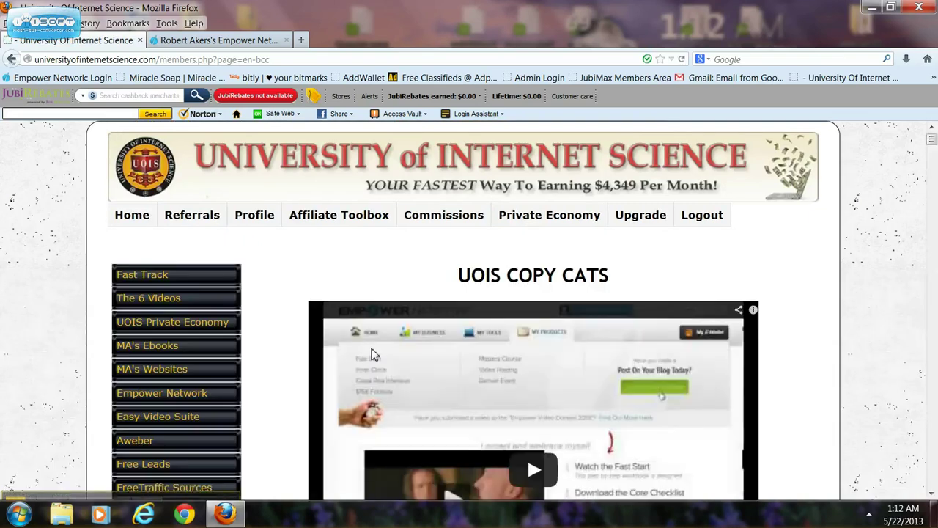
Scroll down the Copy Cats page to the 'How To Break Through The Invisible Wall' article
scroll(371, 355, down, 3)
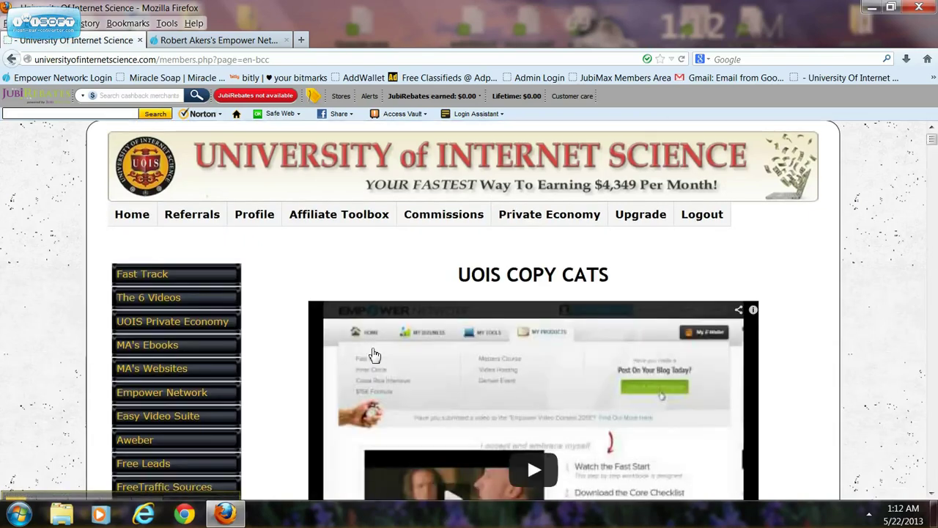
scroll(372, 355, down, 5)
scroll(372, 355, down, 8)
scroll(372, 355, down, 10)
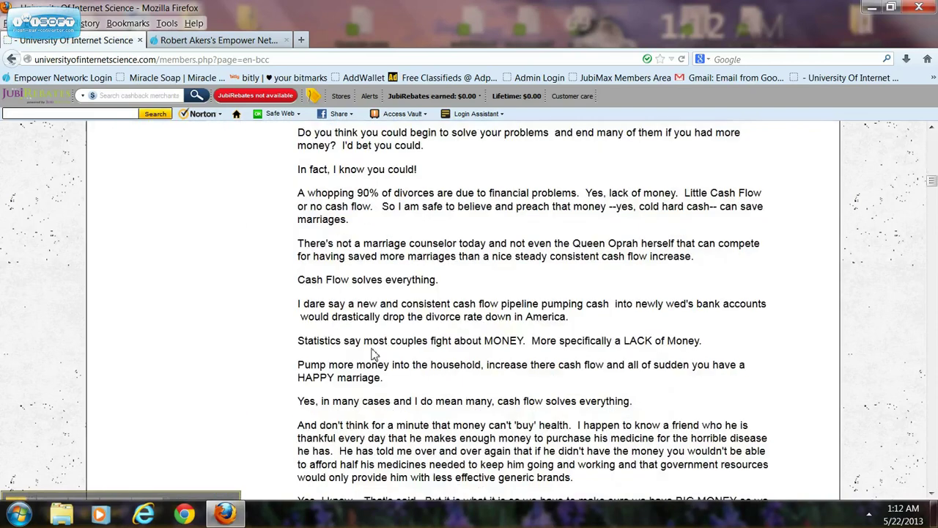
scroll(372, 355, down, 10)
scroll(373, 352, down, 10)
scroll(373, 350, down, 5)
scroll(373, 350, down, 10)
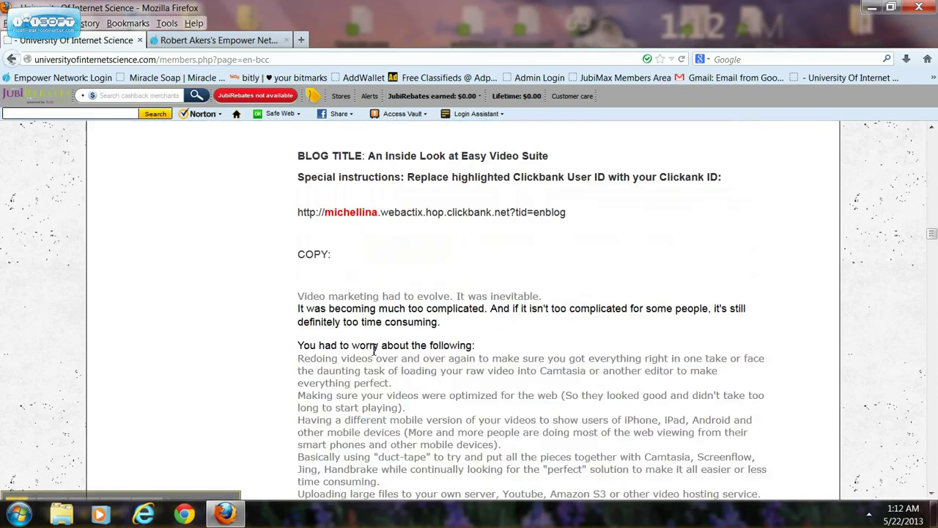
scroll(374, 350, down, 9)
scroll(373, 349, down, 3)
scroll(375, 351, down, 6)
scroll(374, 351, down, 9)
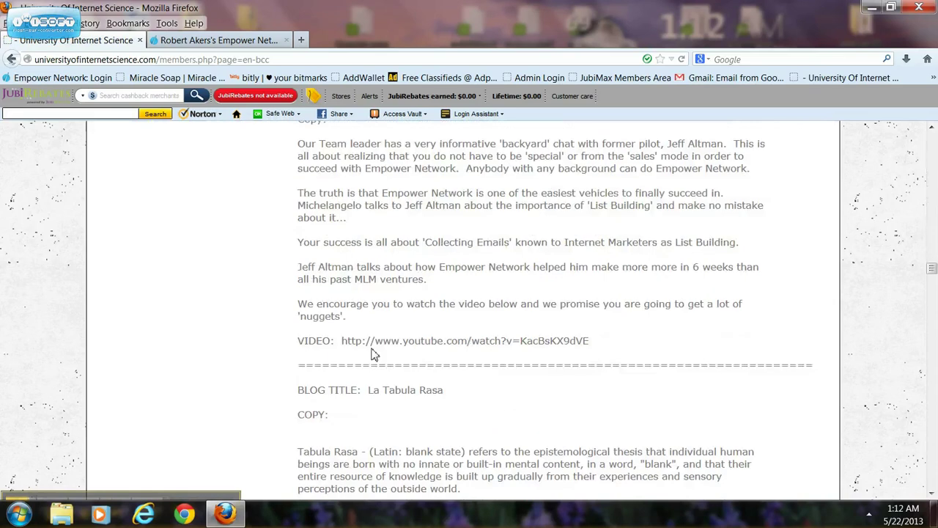
scroll(374, 350, down, 10)
scroll(374, 350, down, 10)
scroll(374, 351, down, 10)
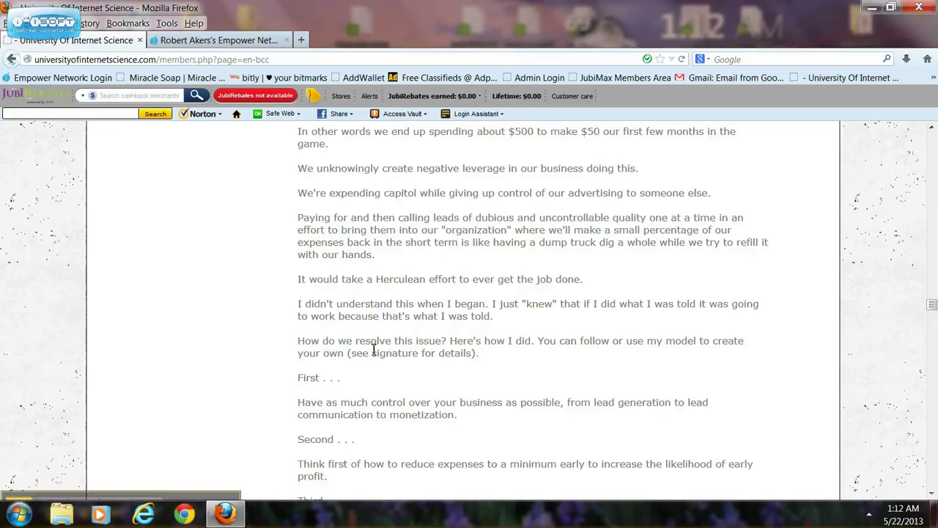
scroll(373, 349, down, 10)
scroll(372, 353, down, 3)
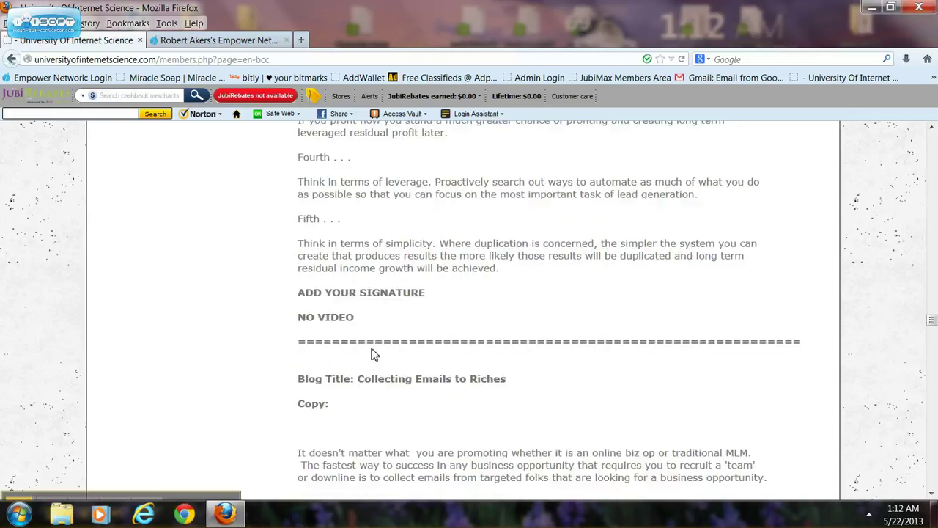
scroll(372, 354, down, 6)
scroll(374, 355, down, 8)
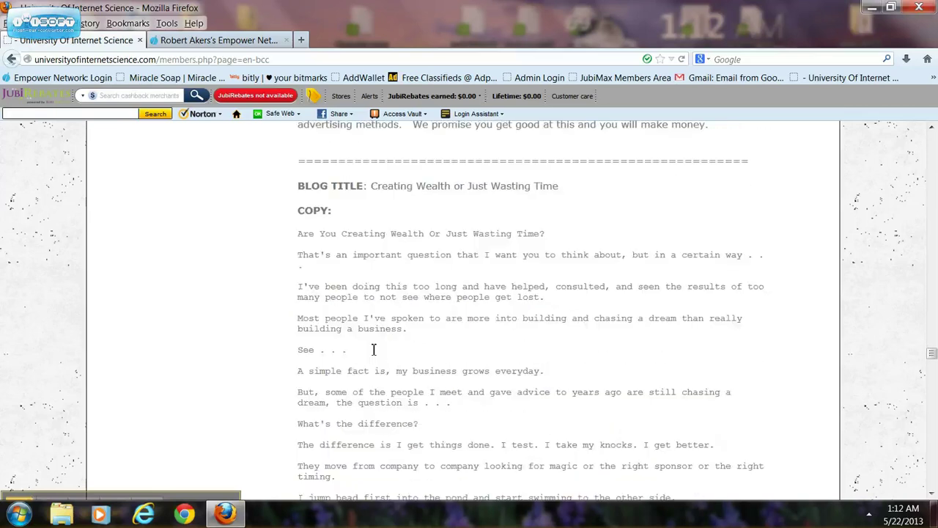
scroll(374, 352, down, 8)
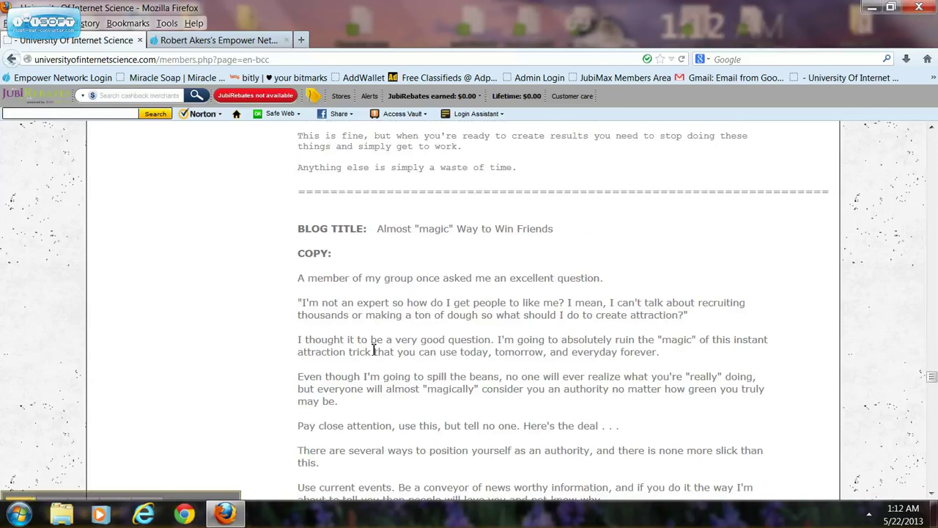
scroll(457, 360, down, 7)
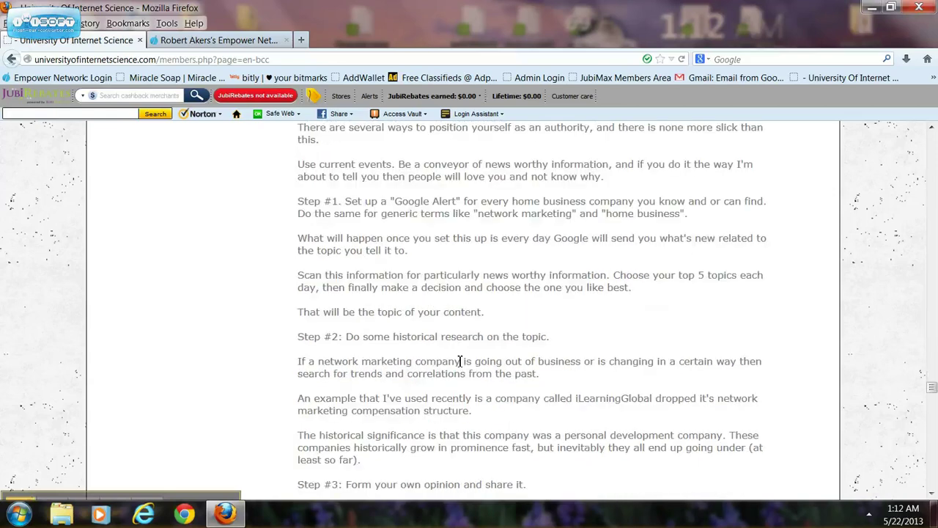
scroll(457, 360, down, 8)
scroll(459, 360, down, 8)
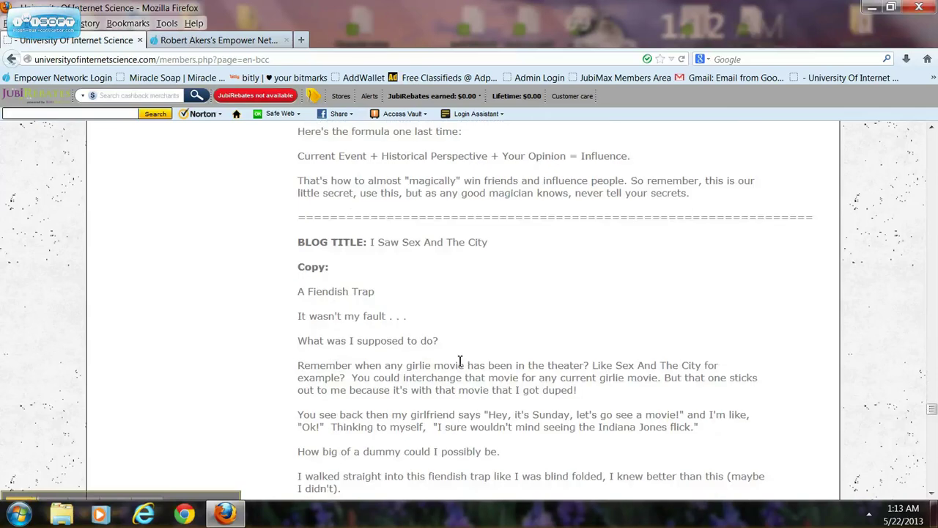
scroll(460, 361, down, 2)
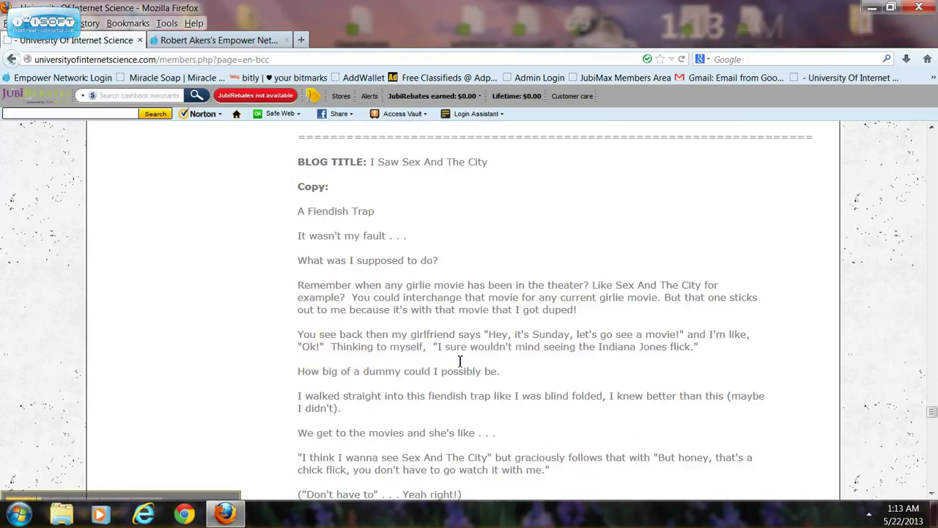
scroll(459, 360, down, 5)
scroll(473, 363, down, 10)
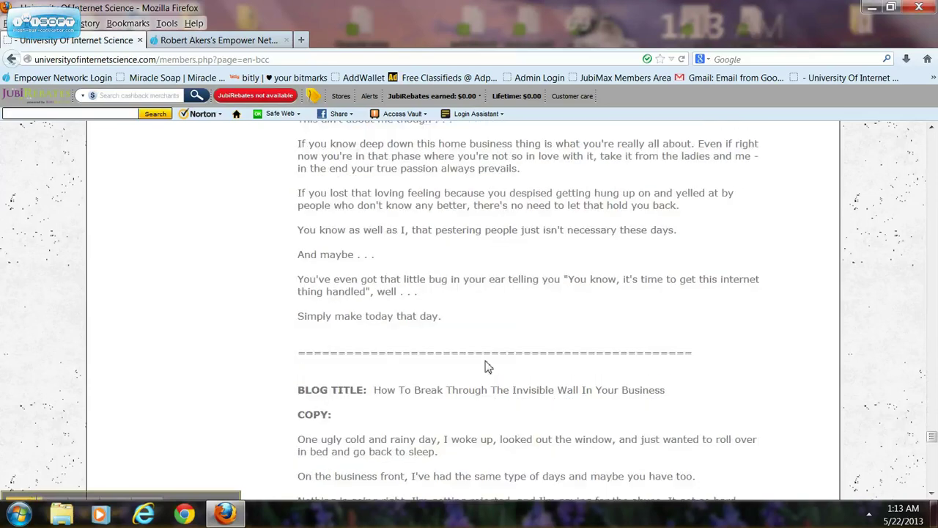
scroll(487, 366, down, 6)
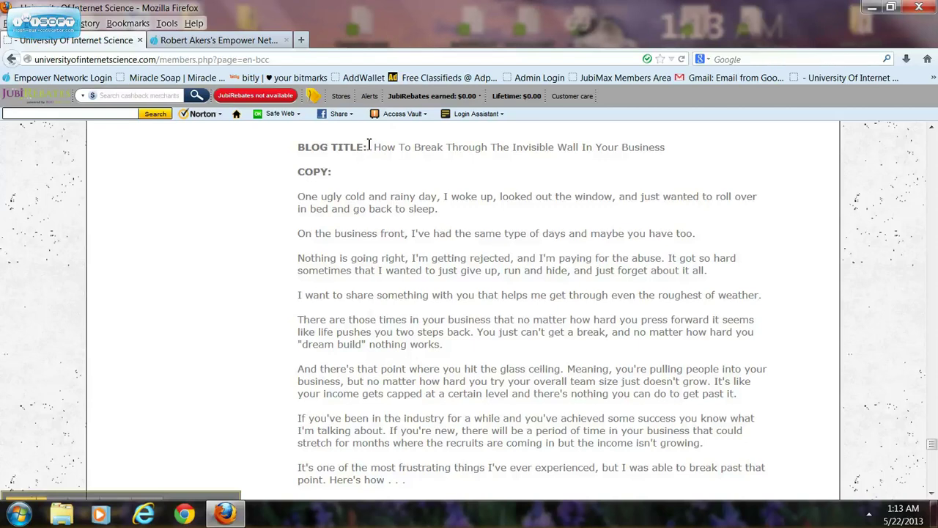
Select the Invisible Wall article from its title to the 'Dream big' line and copy it
drag(374, 149, 768, 524)
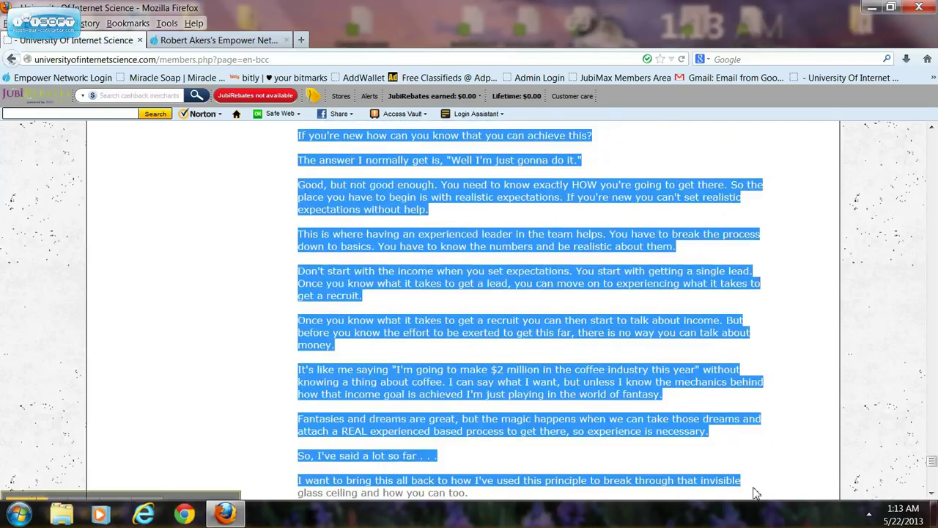
mouse_move(767, 523)
mouse_down()
mouse_move(680, 436)
mouse_move(638, 348)
mouse_up()
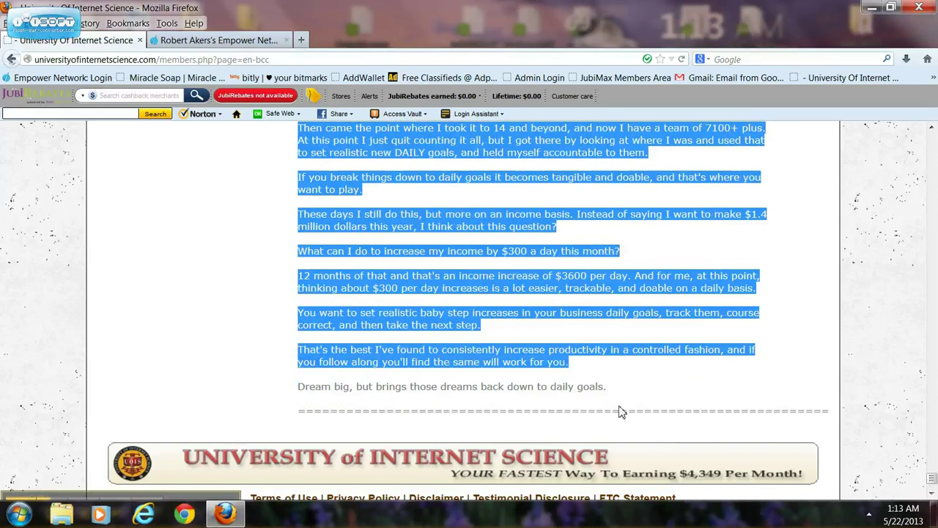
drag(639, 352, 618, 402)
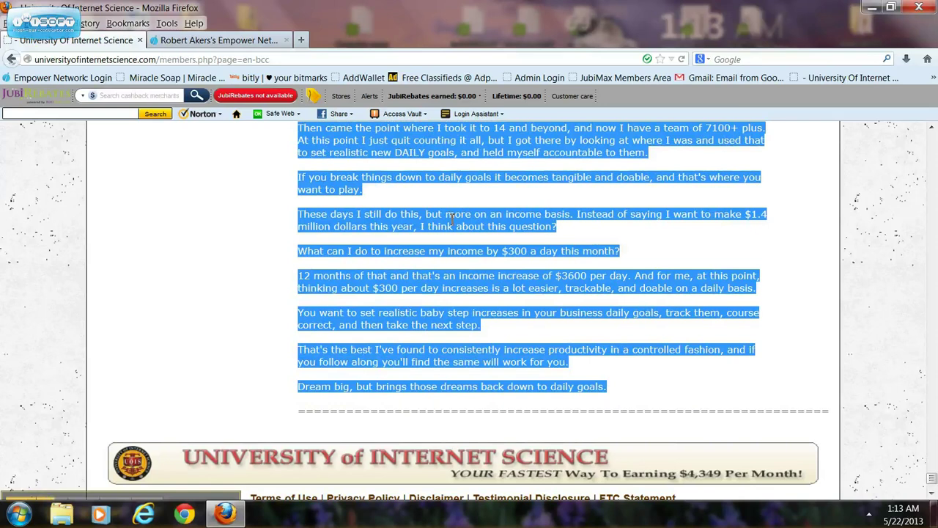
right_click(452, 218)
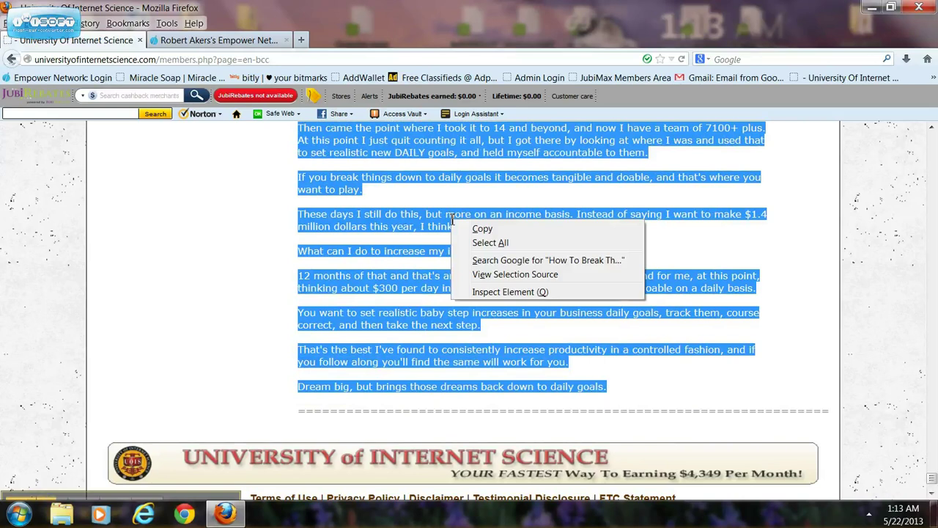
click(502, 227)
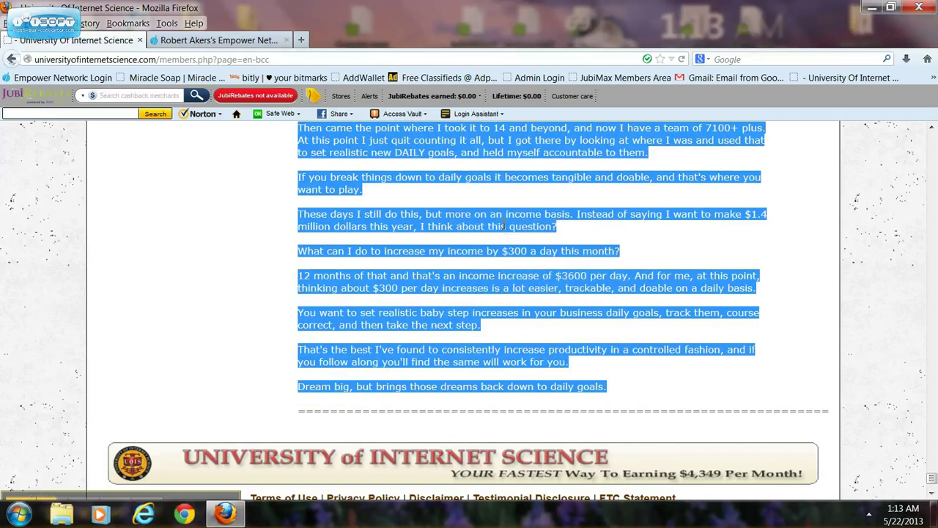
Switch to the Empower Network tab and log in to the blog dashboard with the password
click(224, 41)
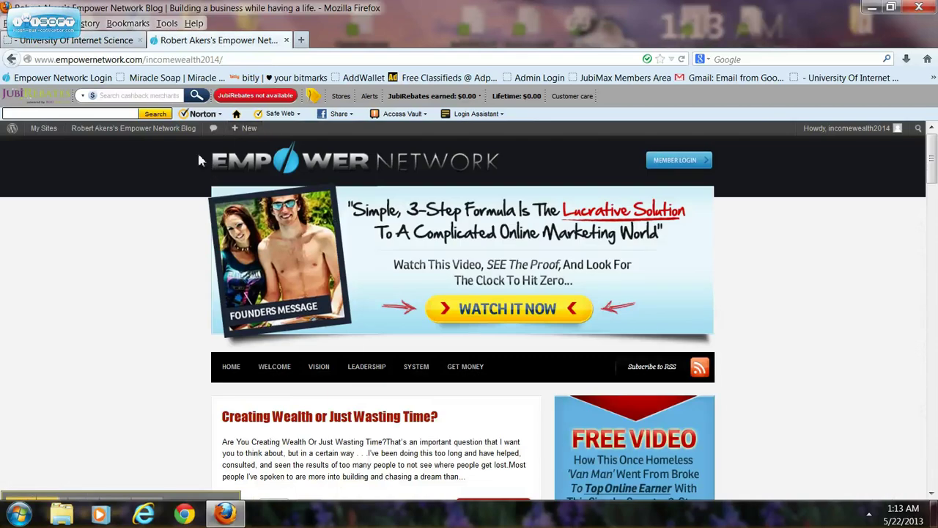
mouse_move(133, 129)
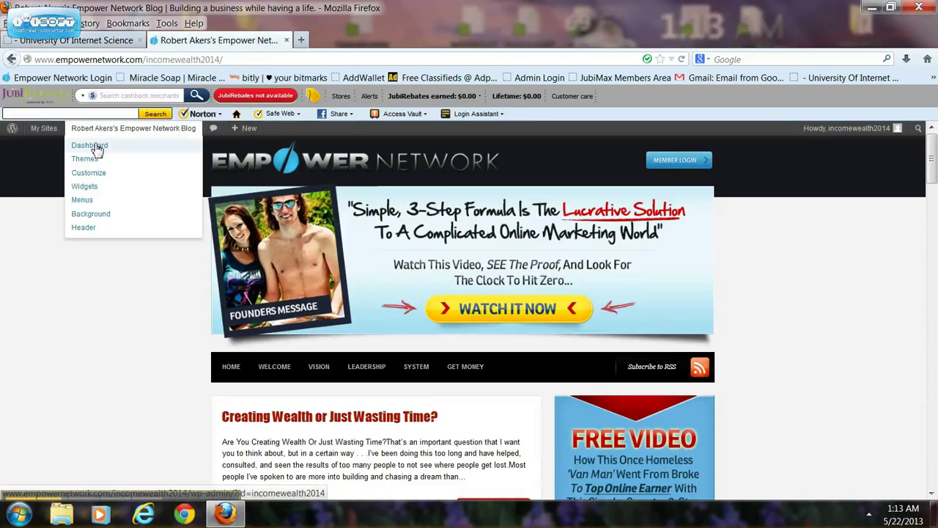
click(97, 147)
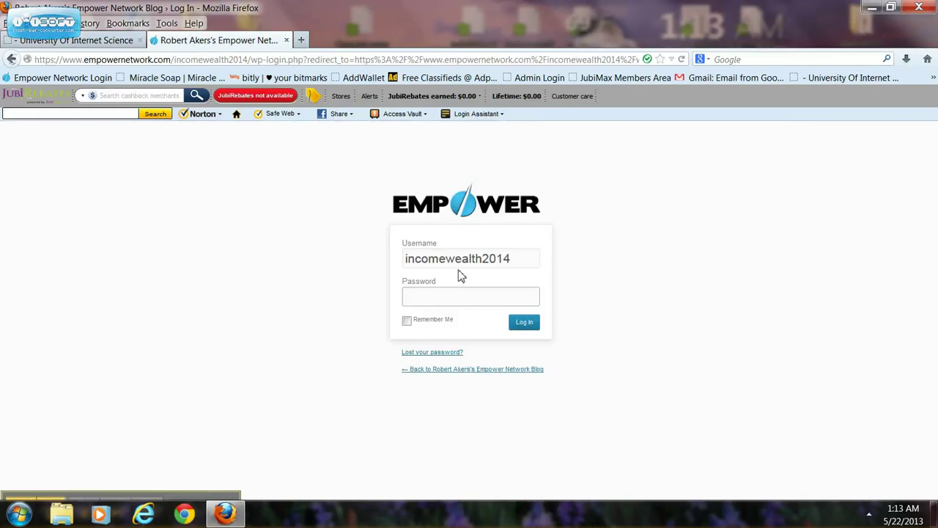
text(••••)
text(••••)
key(Return)
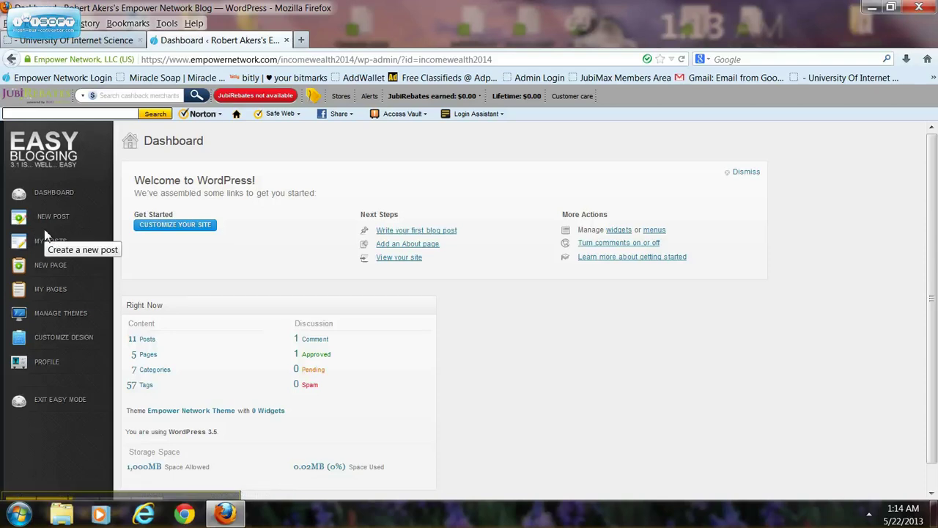
Start a new post and paste the copied article into its body in Text mode
click(70, 218)
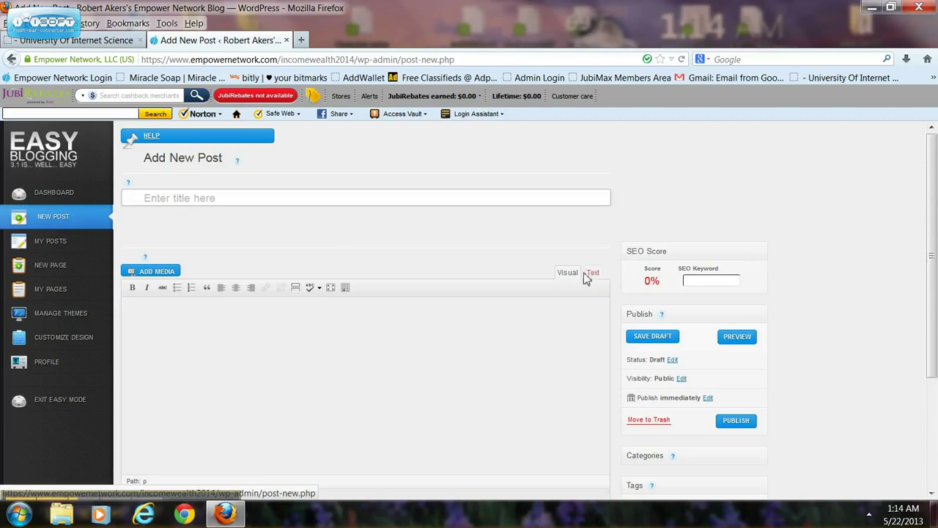
click(267, 338)
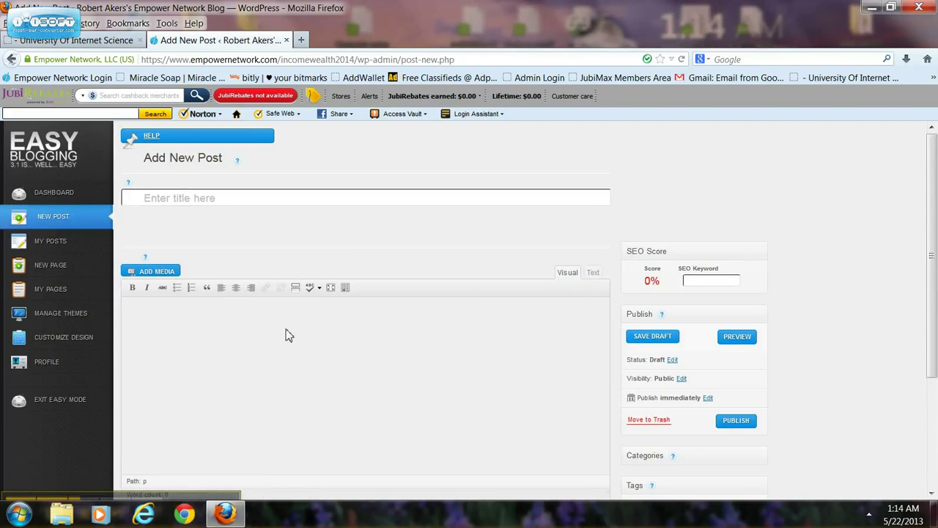
right_click(288, 333)
key(Escape)
right_click(224, 390)
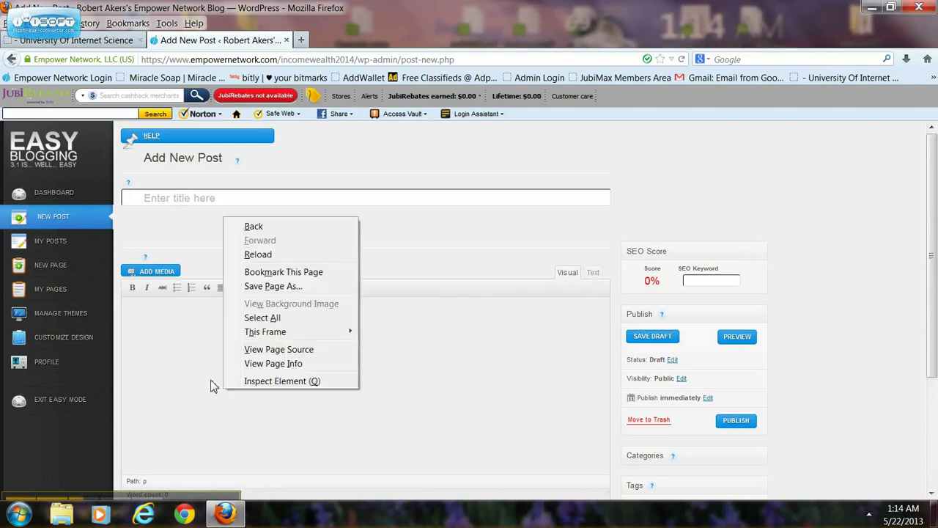
click(174, 360)
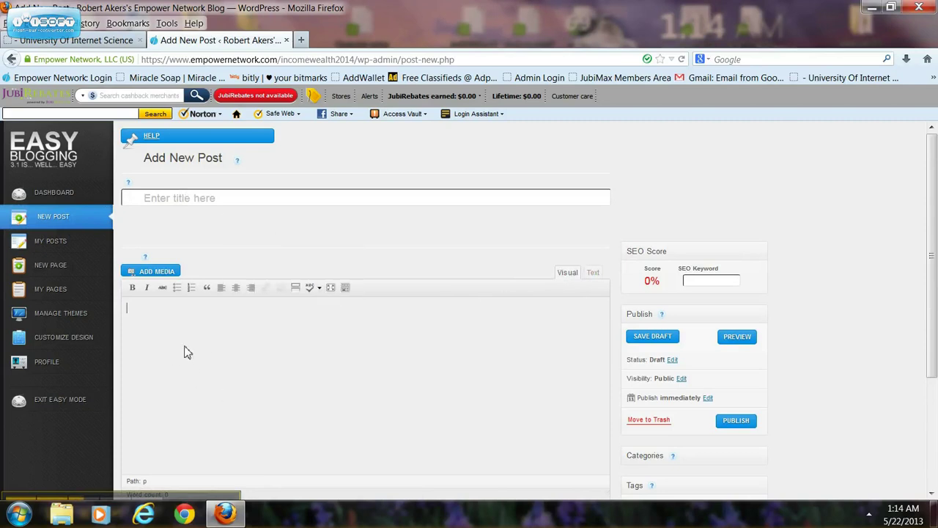
click(593, 273)
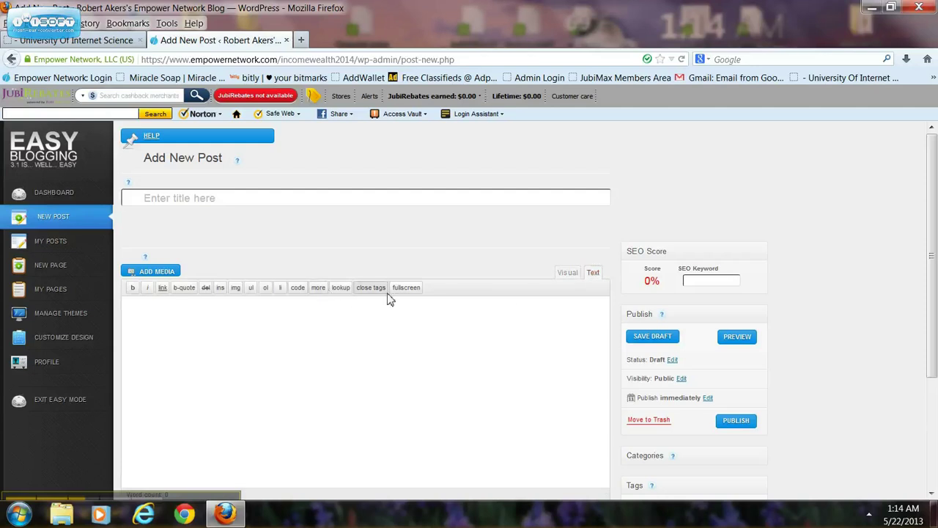
right_click(171, 339)
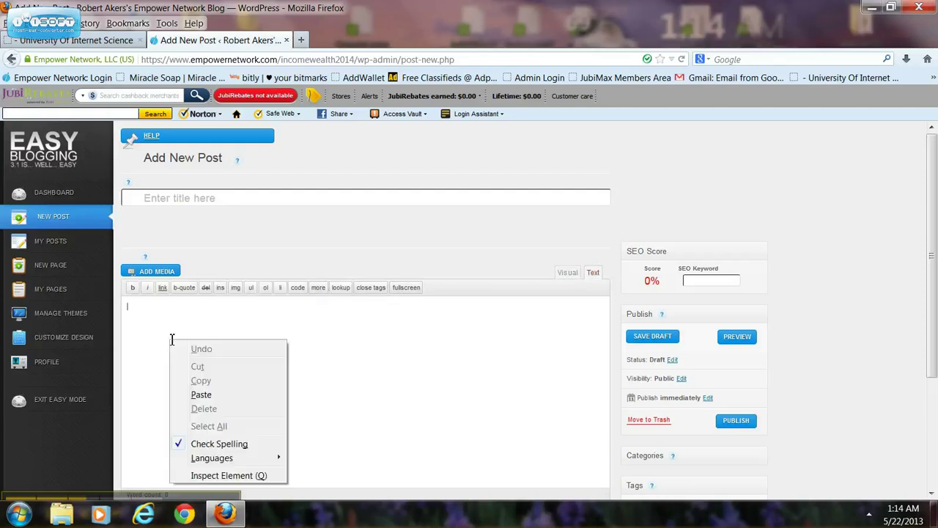
click(202, 396)
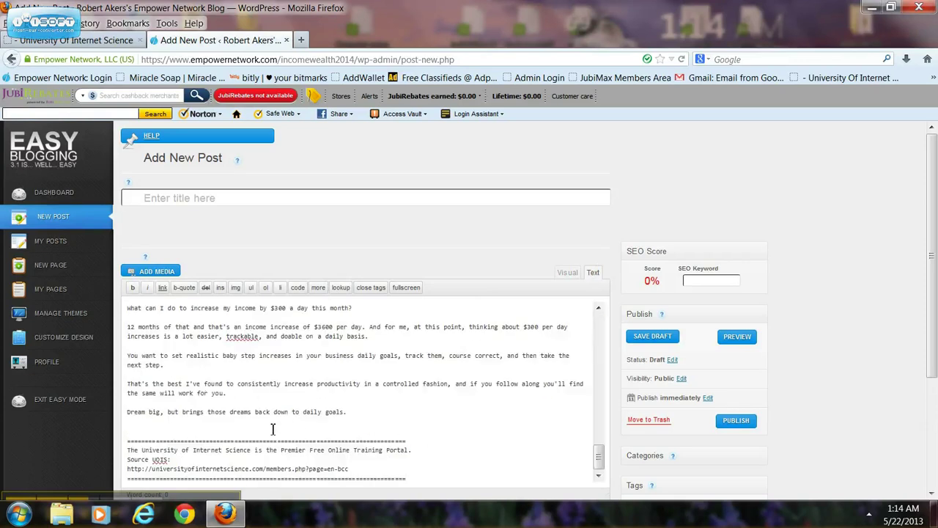
Delete the University of Internet Science footer so the article ends with the author's signature
drag(129, 441, 436, 496)
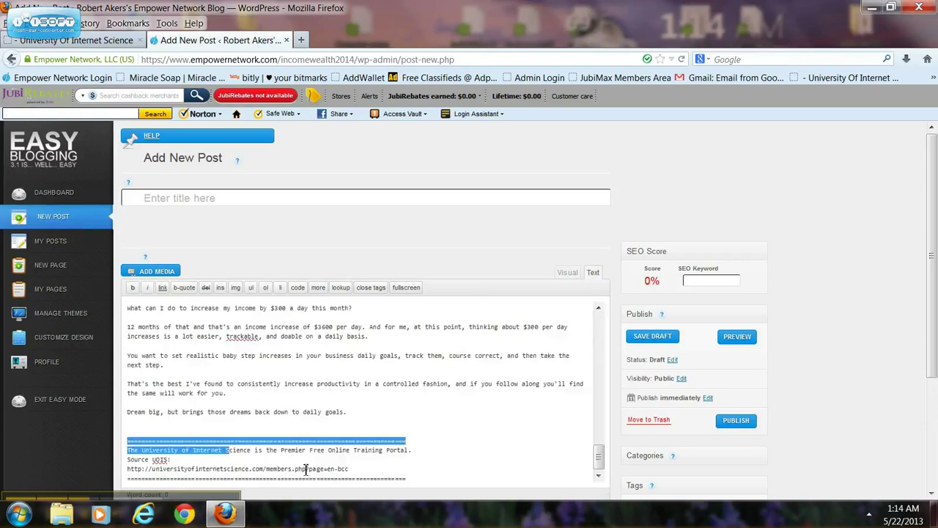
key(Delete)
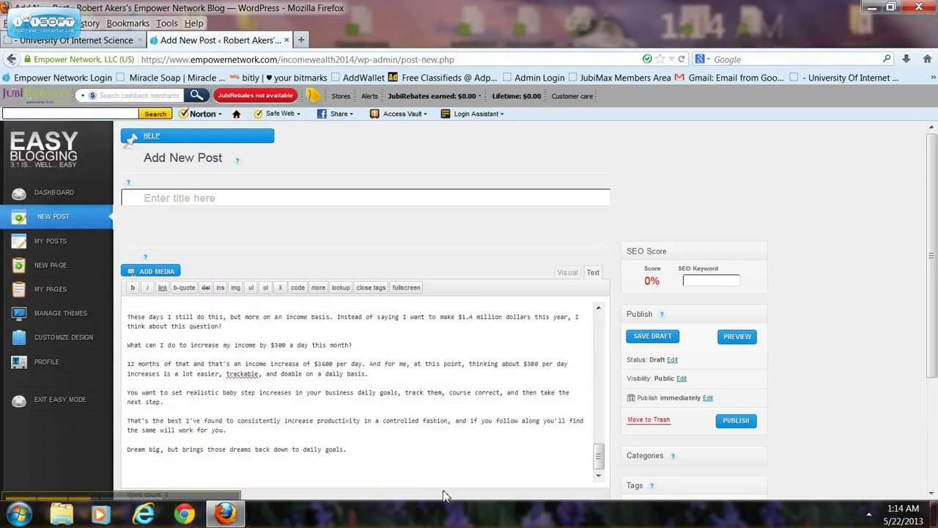
text(Robert Akers)
drag(442, 495, 447, 470)
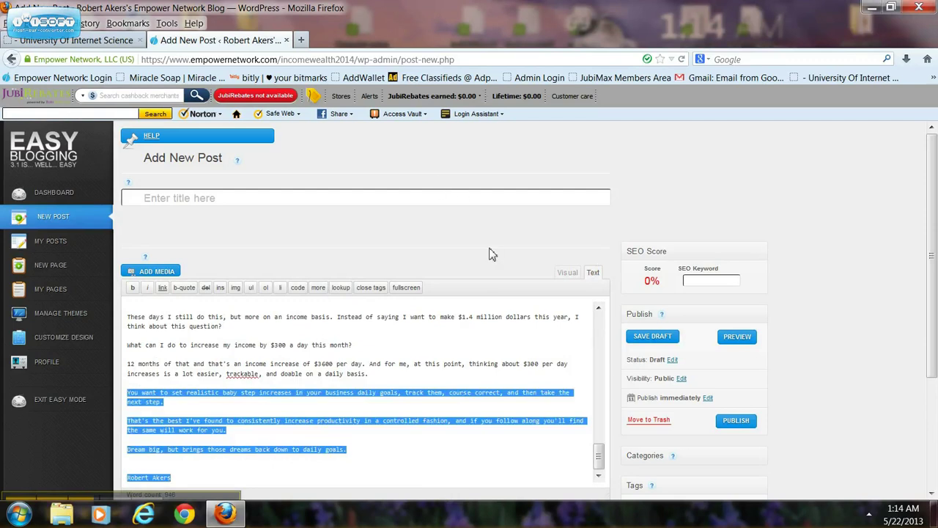
click(450, 460)
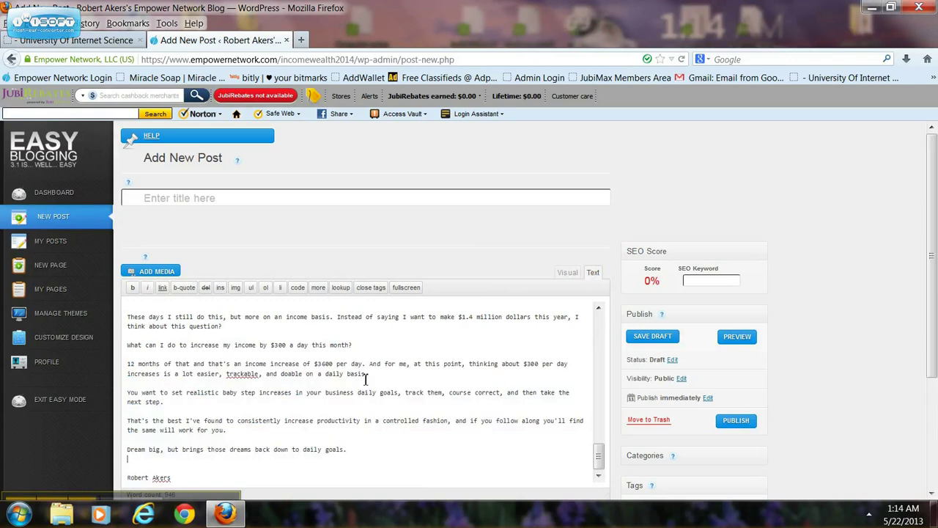
scroll(377, 354, up, 5)
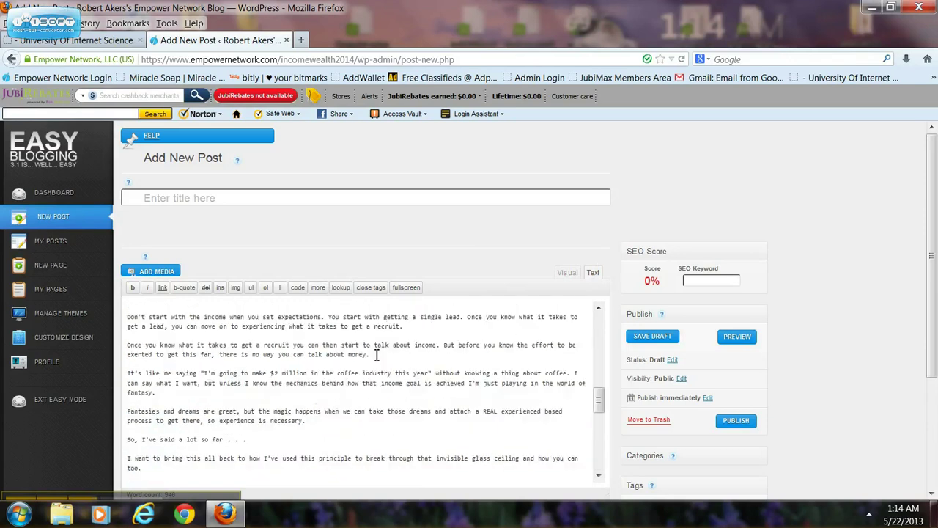
scroll(377, 355, up, 2)
scroll(376, 354, up, 2)
scroll(375, 354, up, 2)
scroll(374, 355, up, 2)
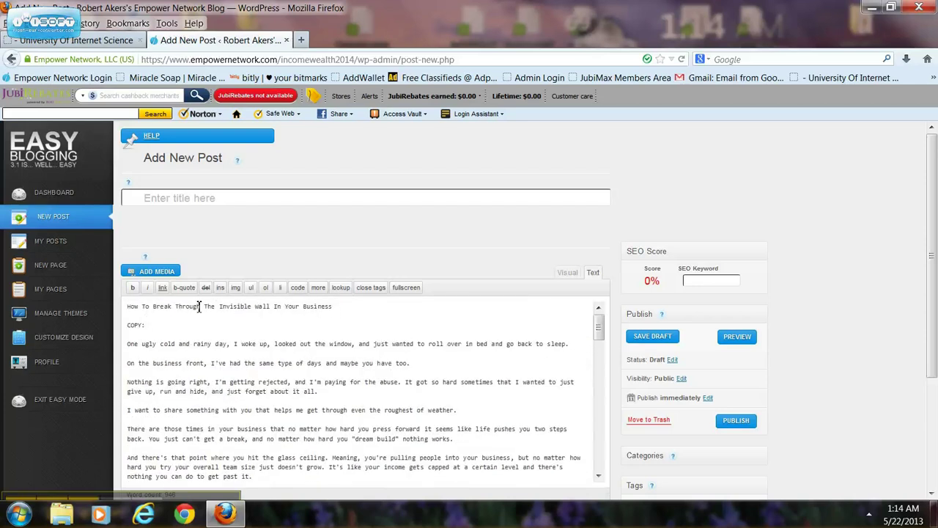
Copy the article headline into the title field, append '....', and delete the COPY: line
triple_click(136, 308)
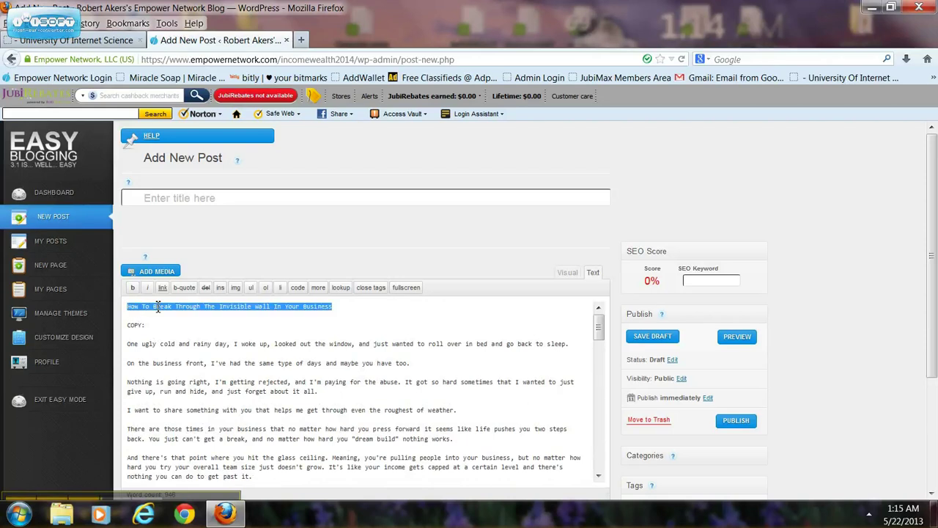
right_click(157, 308)
click(195, 347)
click(188, 197)
right_click(189, 196)
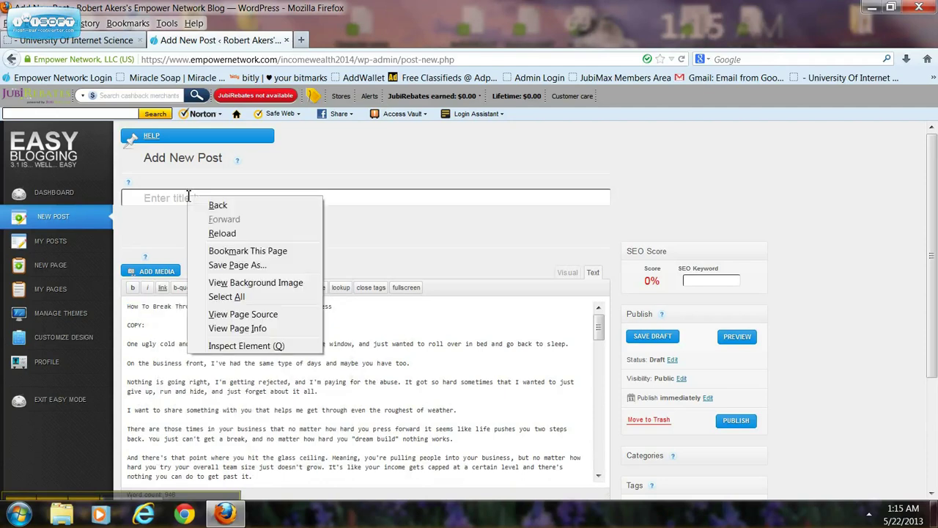
click(423, 195)
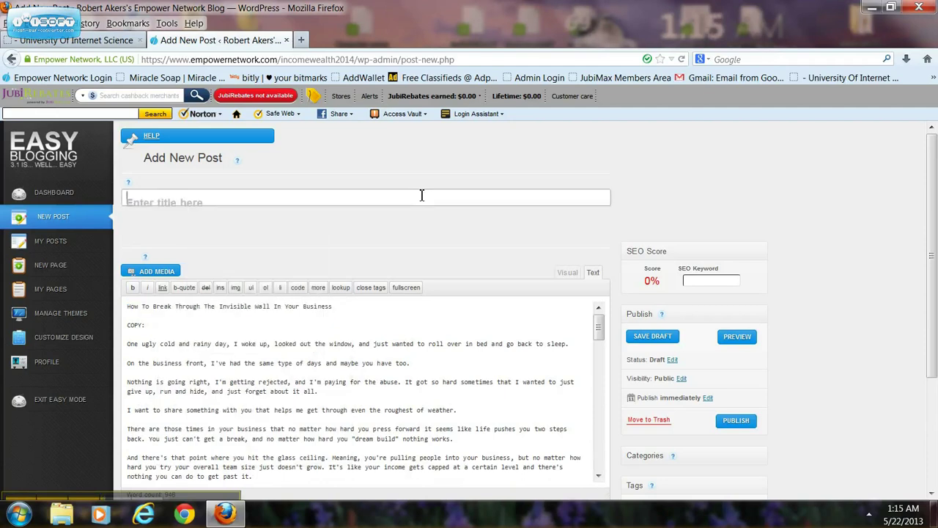
right_click(421, 195)
click(434, 239)
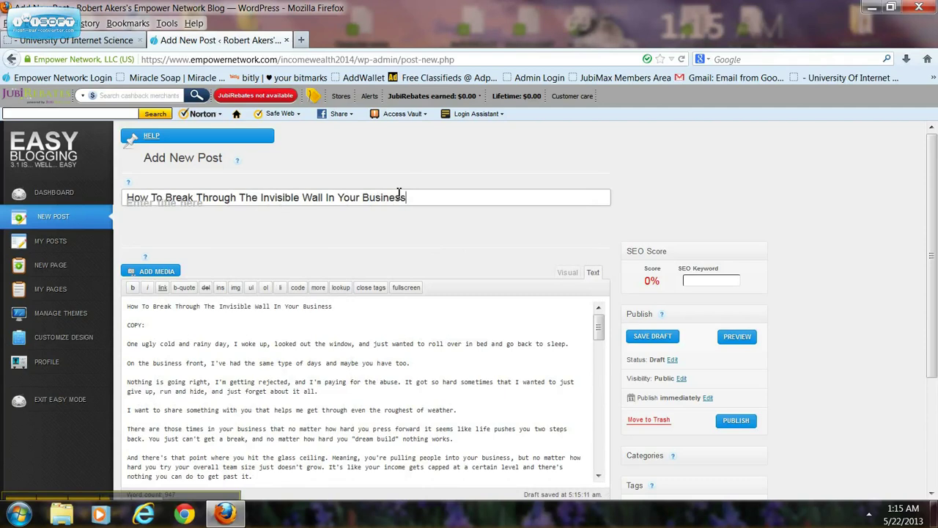
text(....)
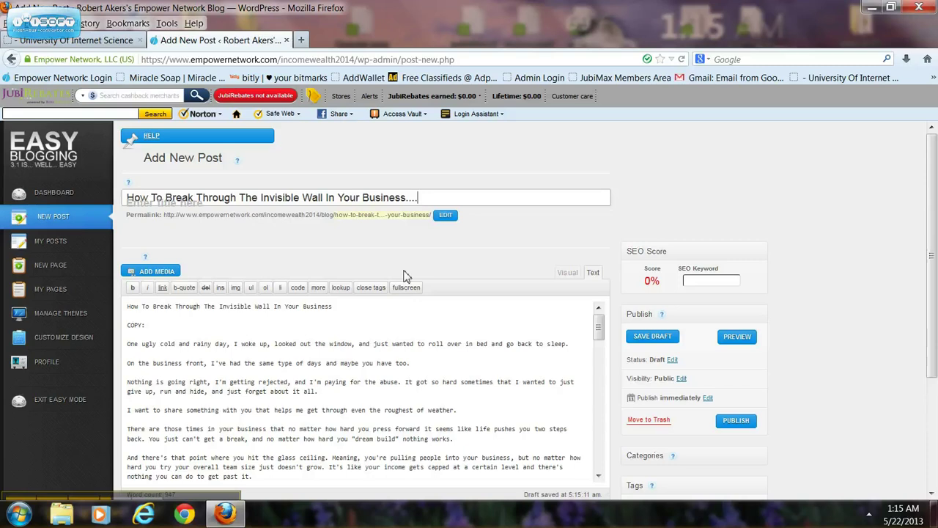
click(302, 329)
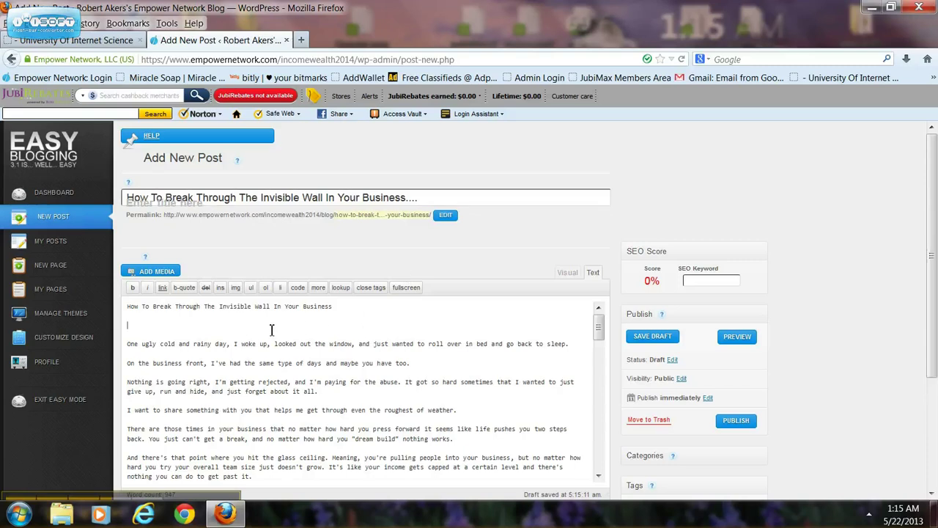
key(BackSpace)
text(...)
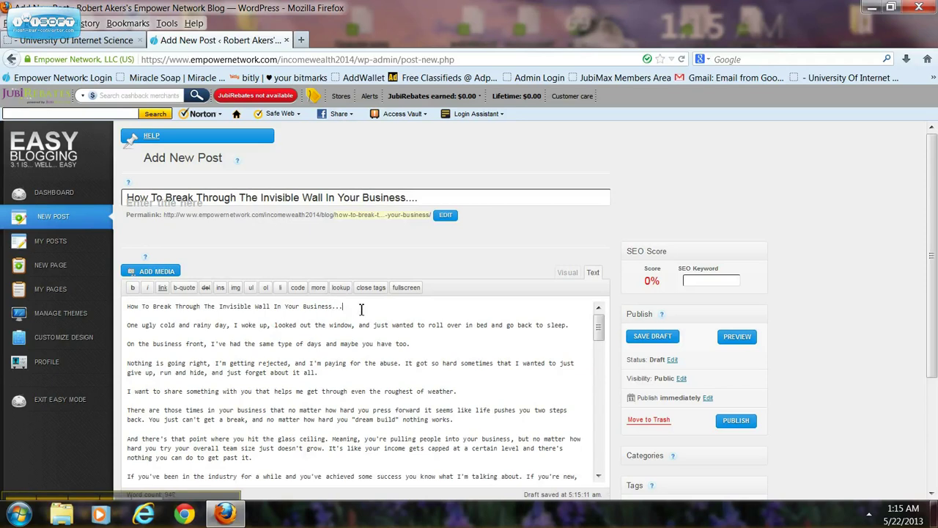
Review the article in the Visual view, then save the post as a draft
click(569, 274)
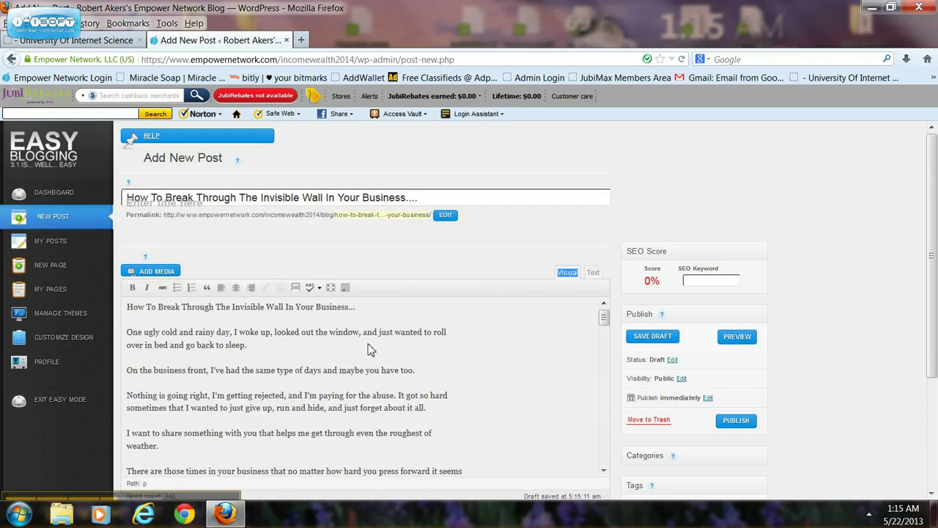
scroll(368, 347, down, 5)
scroll(369, 346, down, 3)
scroll(369, 348, down, 3)
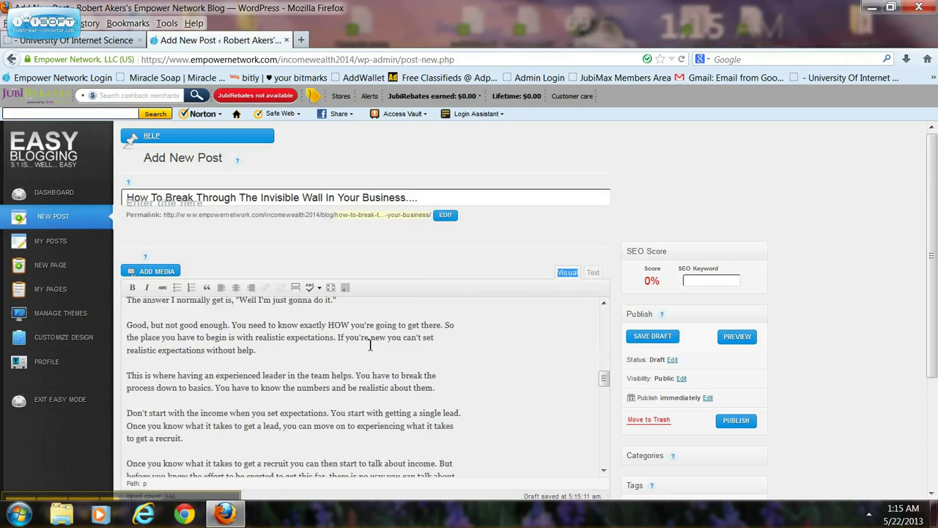
scroll(369, 348, down, 3)
scroll(369, 350, down, 3)
scroll(370, 350, down, 3)
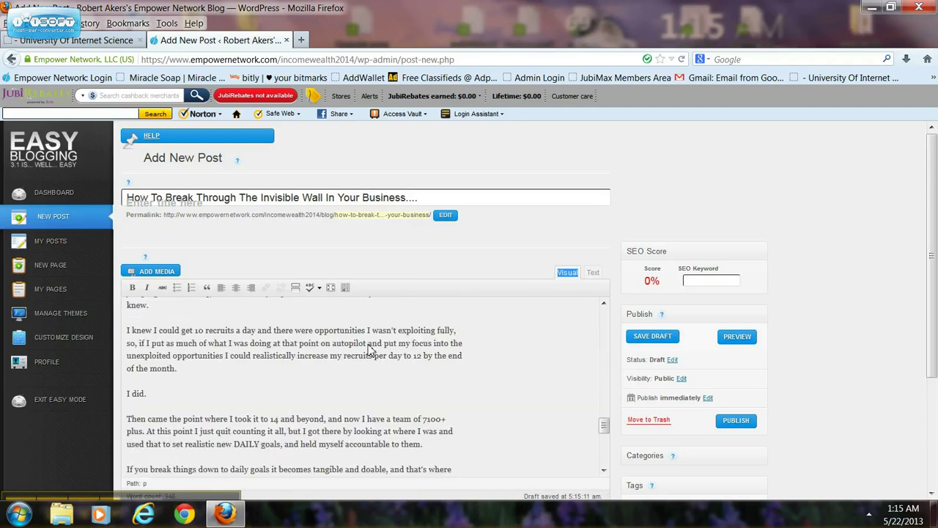
scroll(370, 351, down, 5)
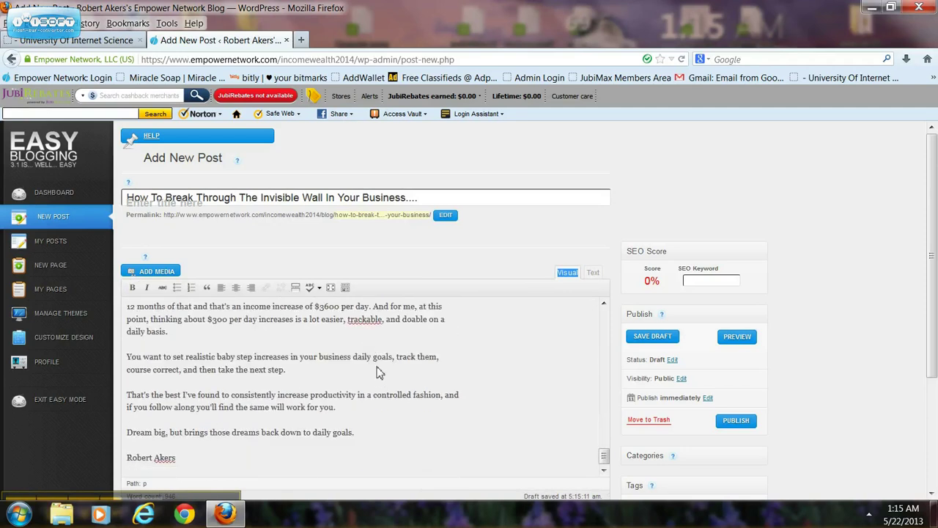
click(662, 340)
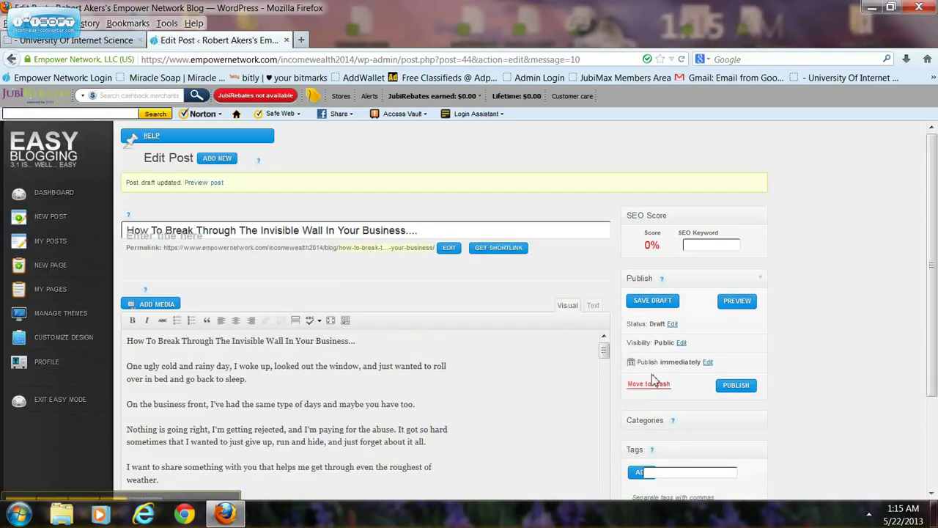
Publish the Invisible Wall post, then reopen it for editing from My Posts
click(732, 387)
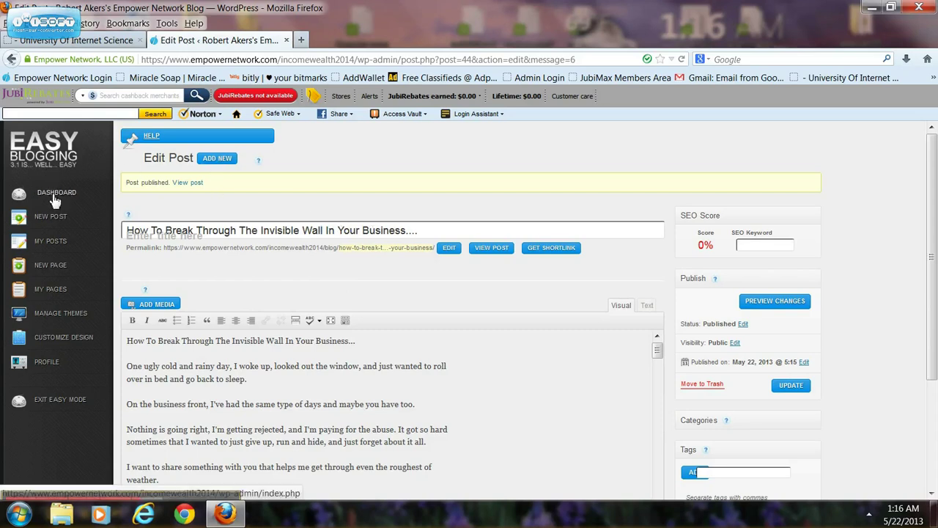
click(57, 242)
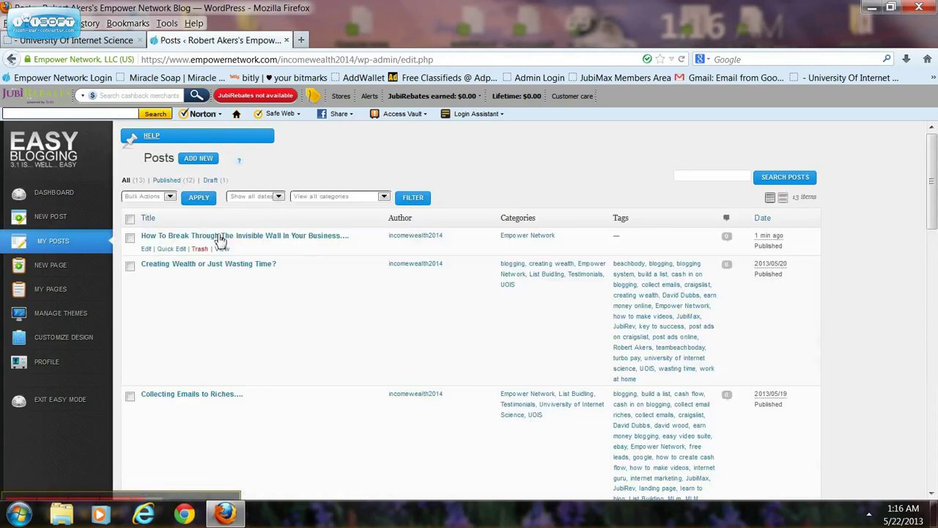
click(220, 238)
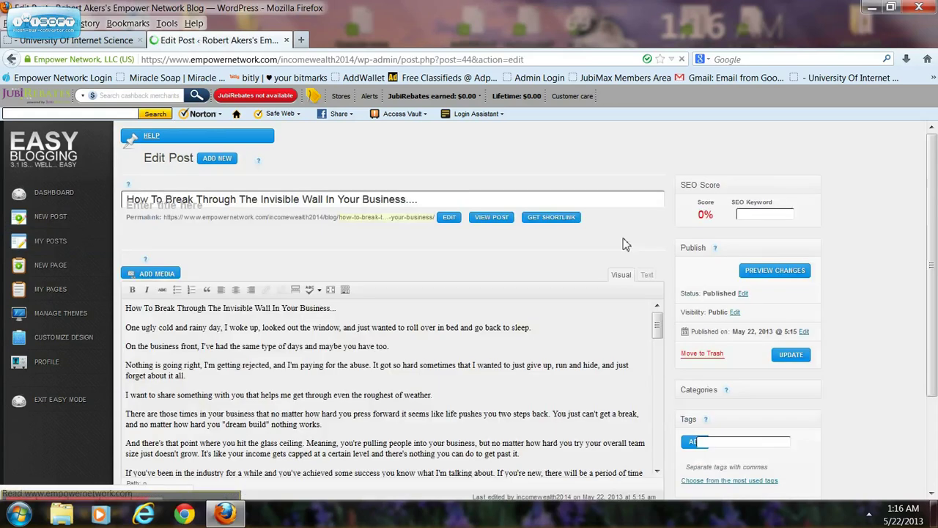
Open View Post and scroll through the live Invisible Wall article down to its signature
click(475, 225)
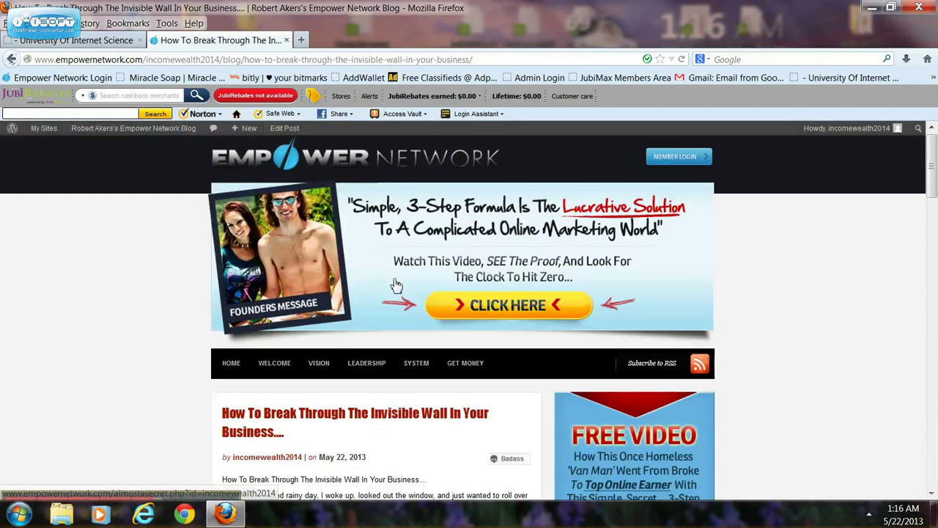
scroll(395, 285, down, 4)
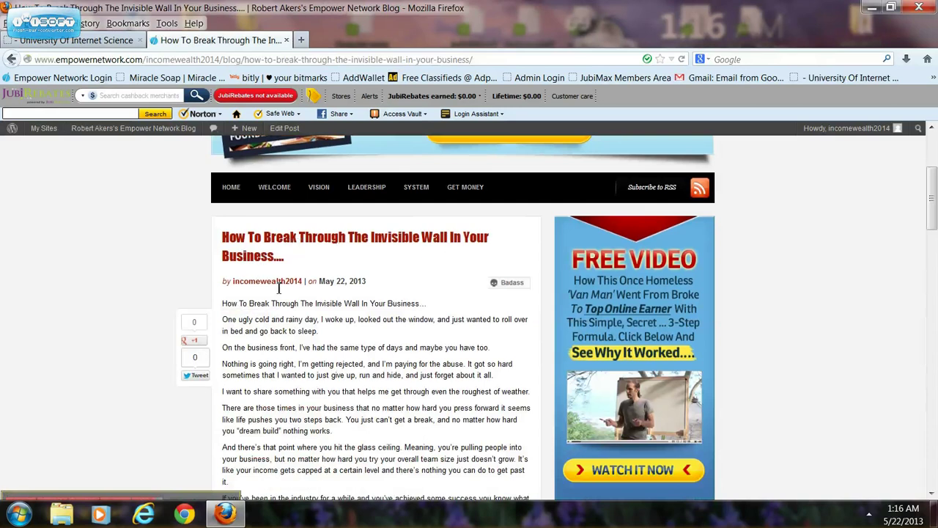
scroll(376, 339, down, 3)
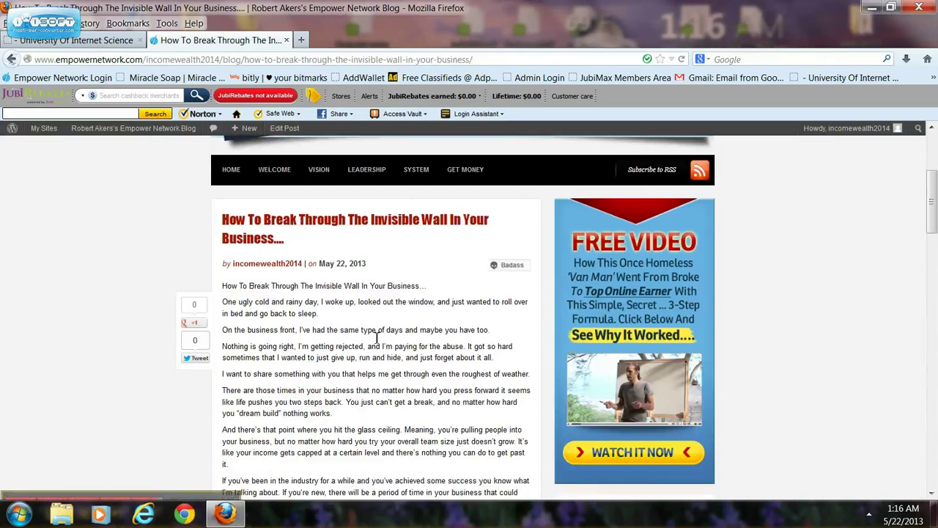
scroll(376, 338, down, 4)
scroll(376, 340, down, 2)
scroll(375, 341, down, 2)
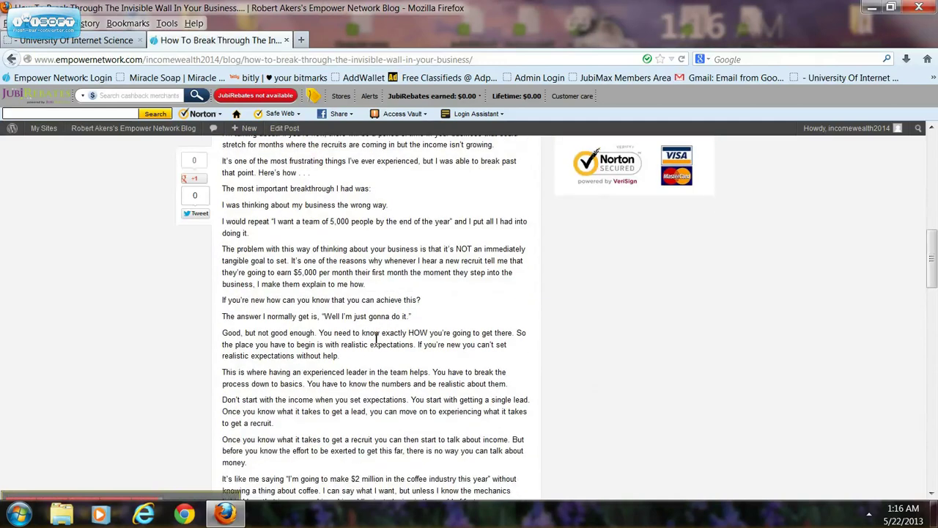
scroll(375, 342, down, 4)
scroll(375, 343, down, 6)
scroll(359, 326, down, 4)
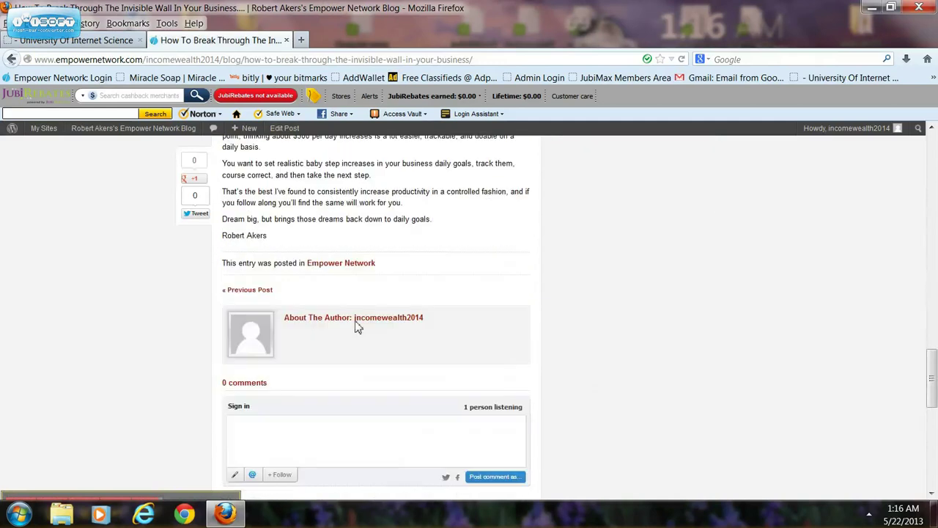
scroll(351, 318, up, 6)
scroll(351, 318, up, 3)
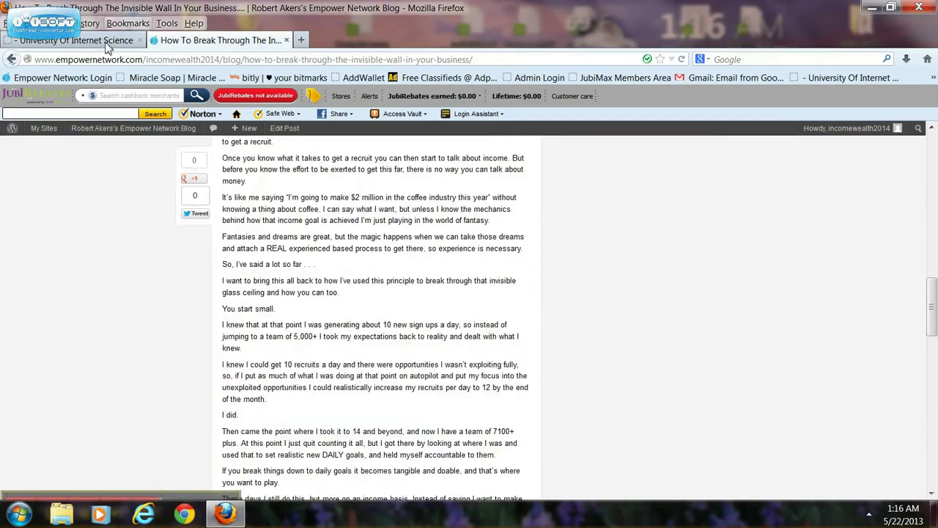